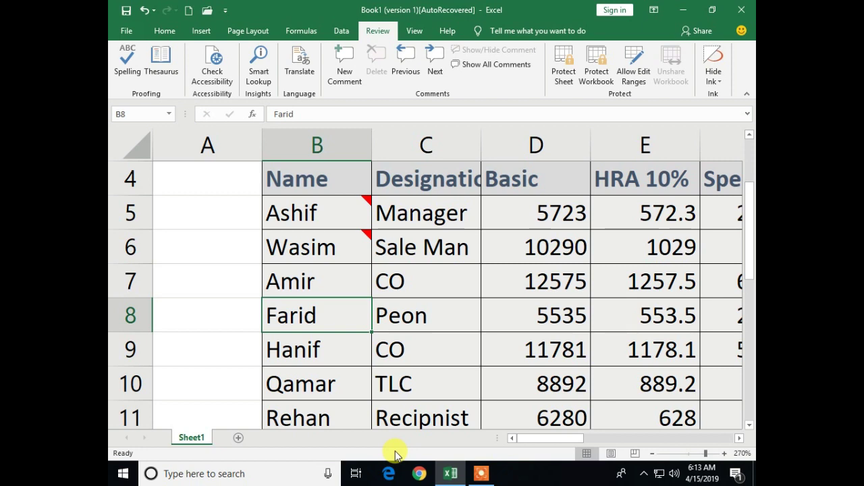
Zoom the salary sheet out so column A is visible again.
{"action": "mouse_move", "coordinate": [324, 248]}
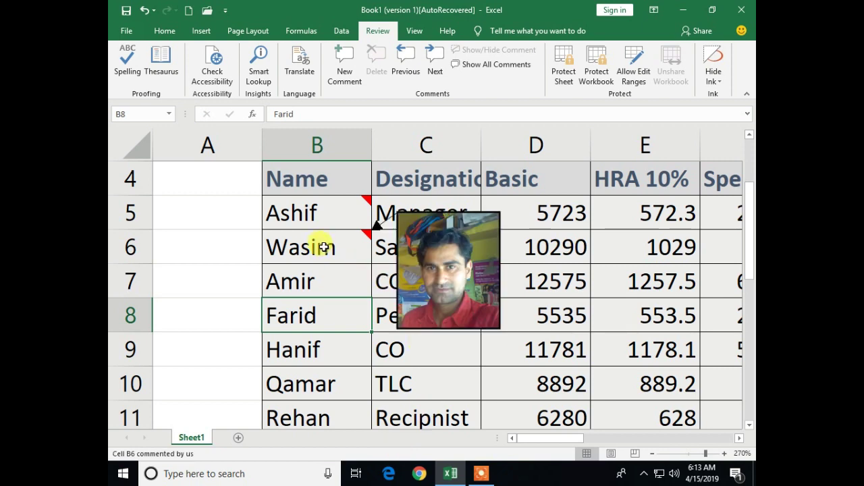
{"action": "mouse_move", "coordinate": [329, 204]}
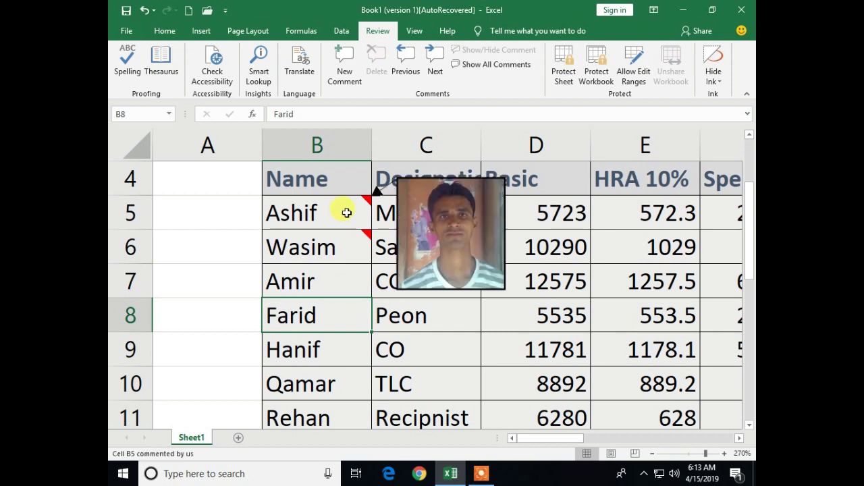
{"action": "left_click", "coordinate": [740, 439]}
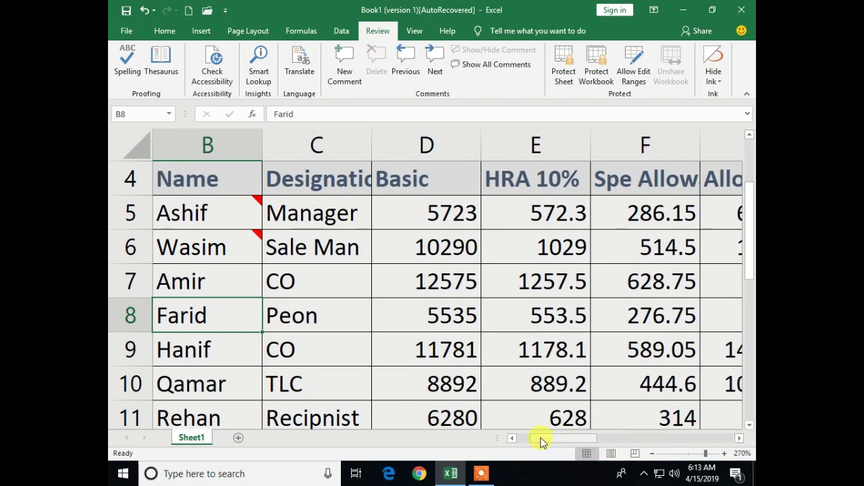
{"action": "left_click", "coordinate": [653, 455]}
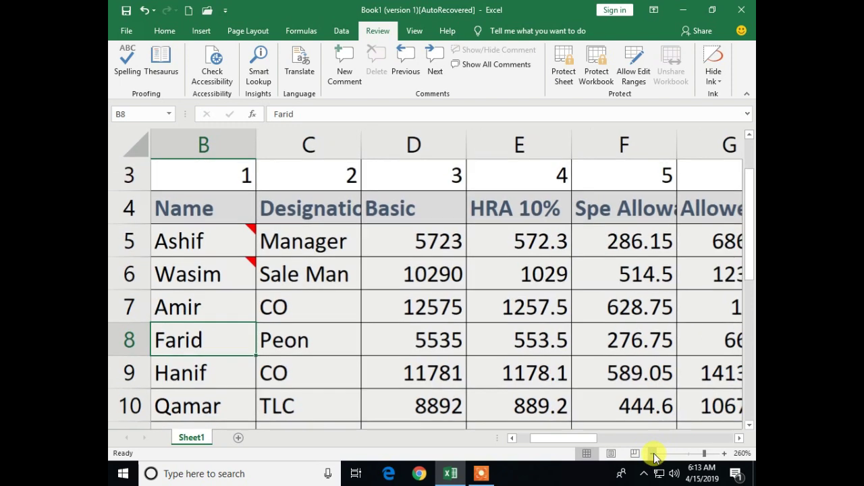
{"action": "left_click", "coordinate": [653, 454]}
{"action": "left_click", "coordinate": [653, 455]}
{"action": "left_click", "coordinate": [653, 454]}
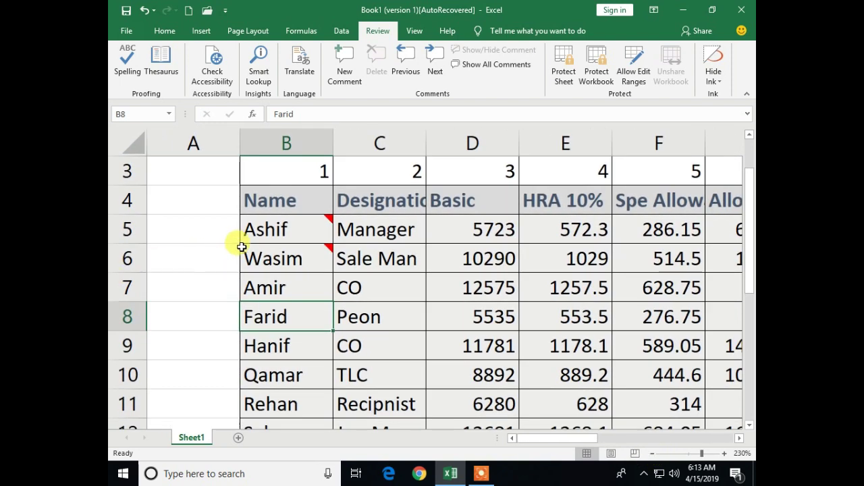
Review the five employee photos in the desktop frt folder, then return to Excel.
{"action": "mouse_move", "coordinate": [269, 225]}
{"action": "mouse_move", "coordinate": [275, 252]}
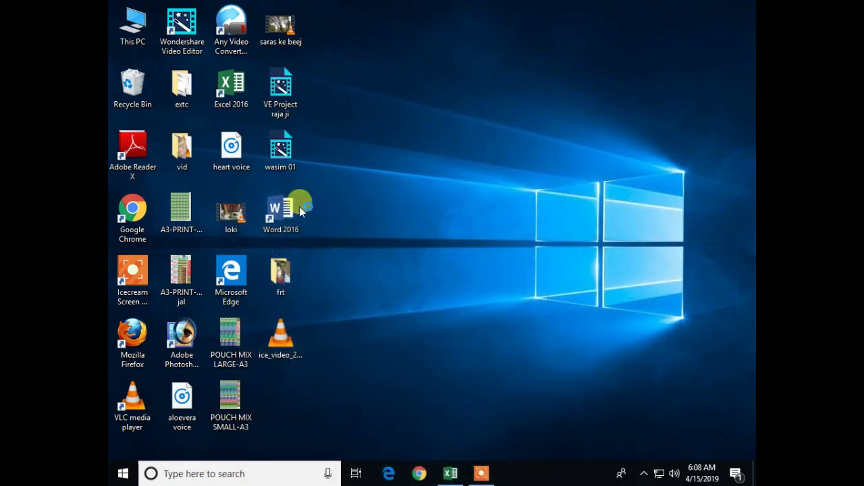
{"action": "double_click", "coordinate": [290, 258]}
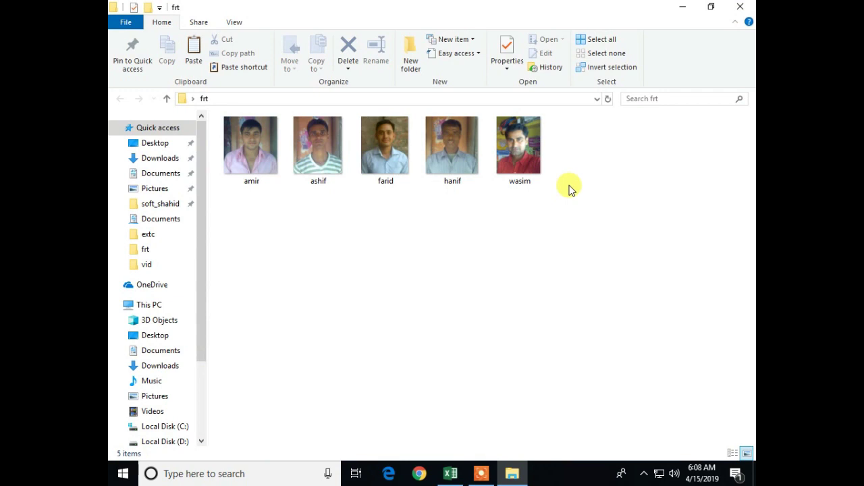
{"action": "left_click", "coordinate": [740, 7]}
{"action": "left_click", "coordinate": [451, 473]}
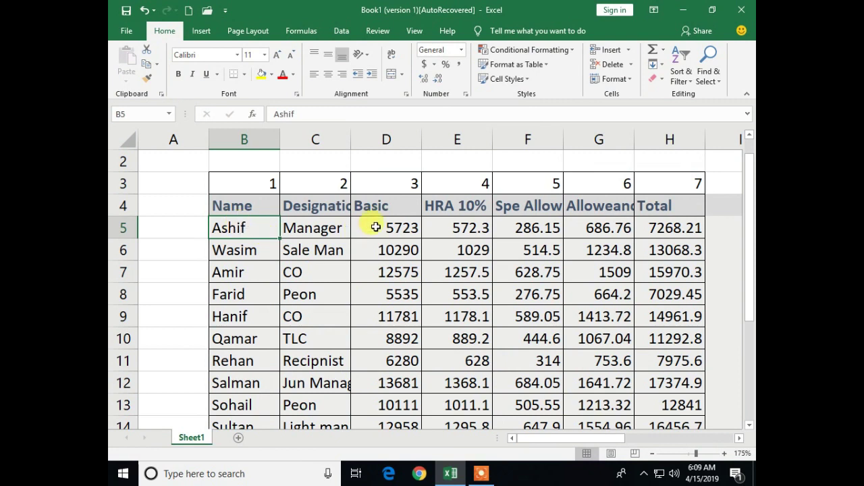
Add a new comment to cell B5, the first employee's name, from the Review ribbon.
{"action": "left_click", "coordinate": [300, 225]}
{"action": "left_click", "coordinate": [235, 229]}
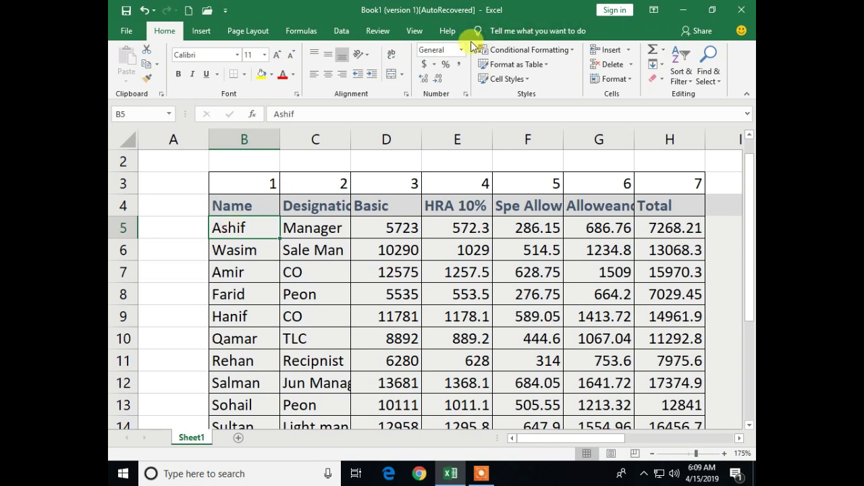
{"action": "left_click", "coordinate": [376, 31]}
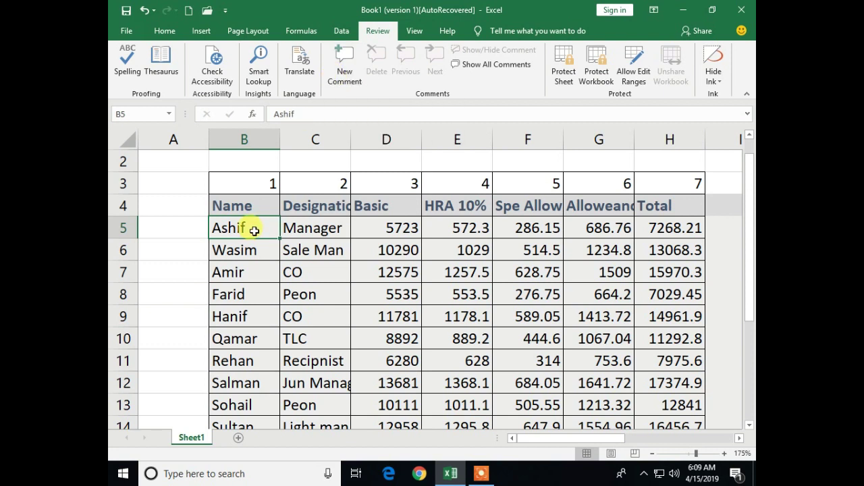
{"action": "left_click", "coordinate": [346, 72]}
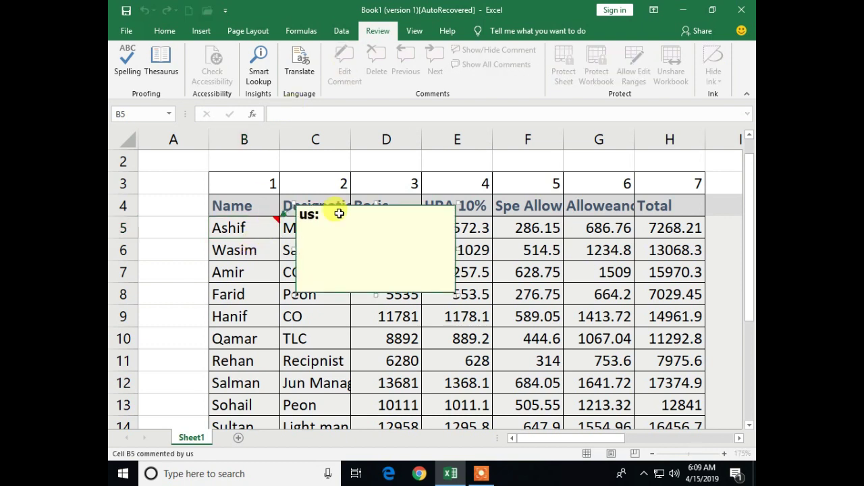
Reach Fill Effects for the B5 comment via Format Comment > Colors and Lines > Fill Color.
{"action": "left_click", "coordinate": [451, 295]}
{"action": "right_click", "coordinate": [453, 295]}
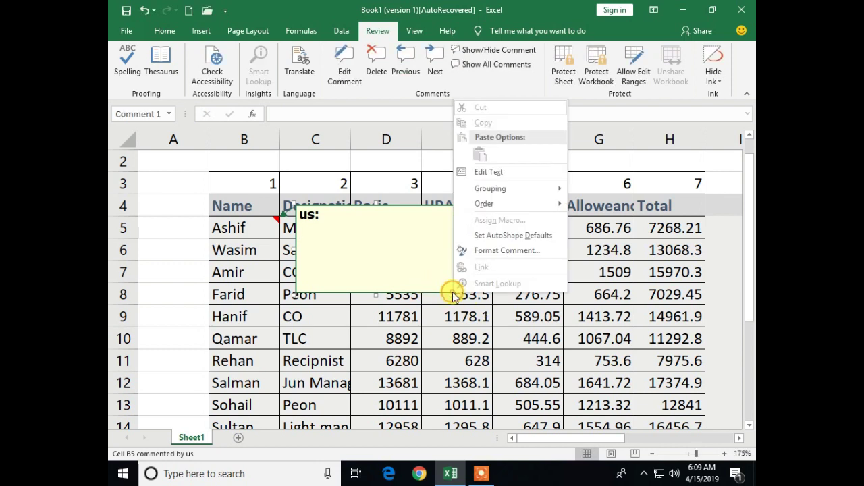
{"action": "left_click", "coordinate": [518, 253]}
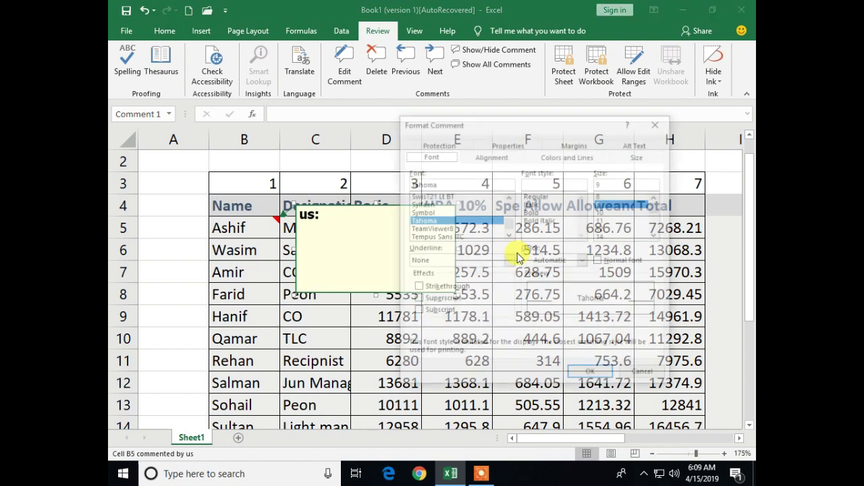
{"action": "left_click_drag", "start_coordinate": [493, 130], "coordinate": [447, 84]}
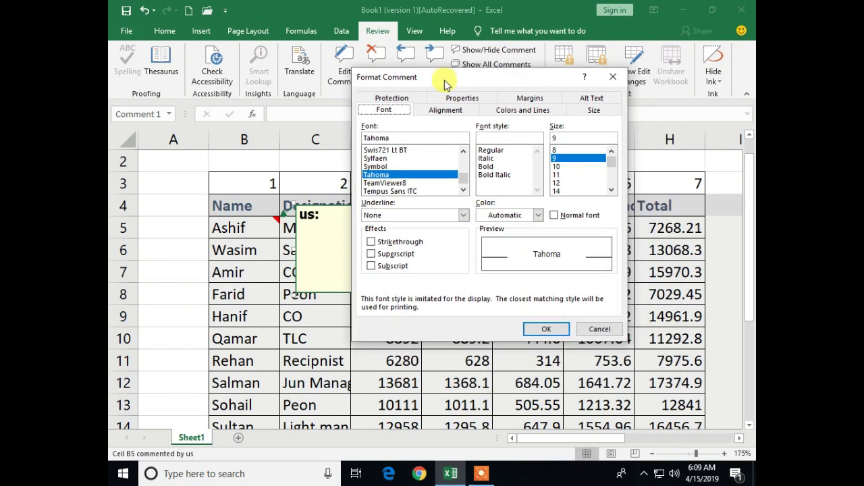
{"action": "left_click", "coordinate": [525, 112]}
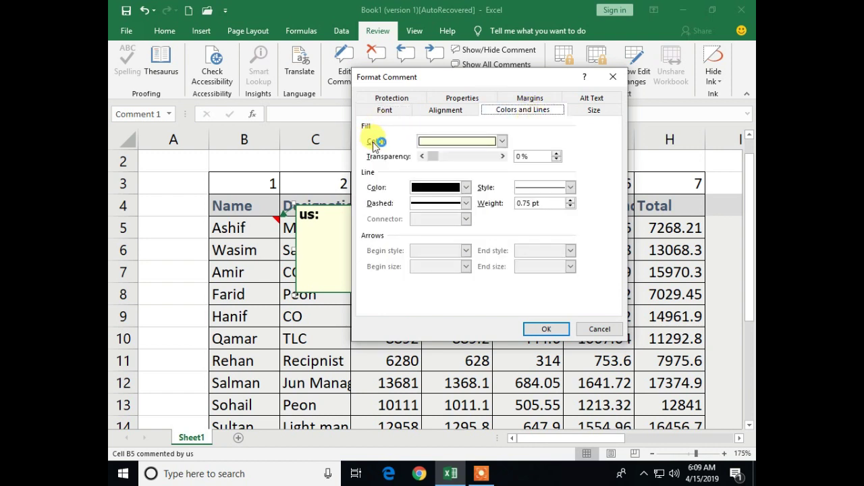
{"action": "left_click", "coordinate": [502, 141]}
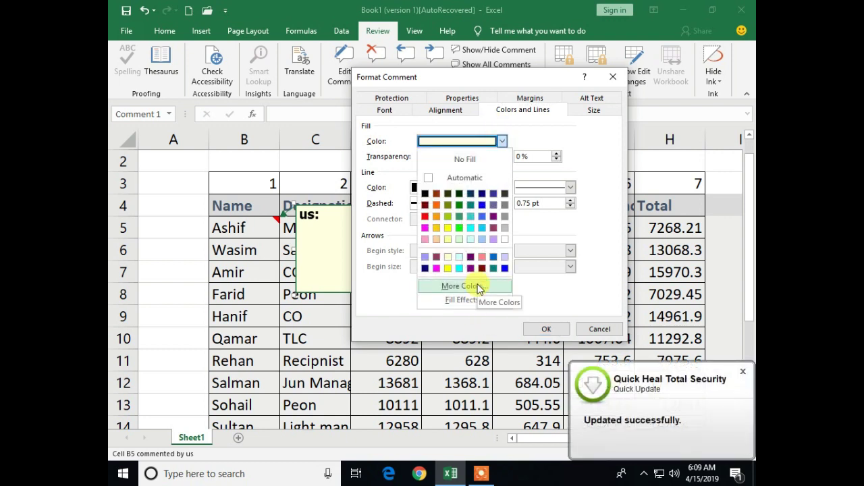
{"action": "left_click", "coordinate": [471, 301]}
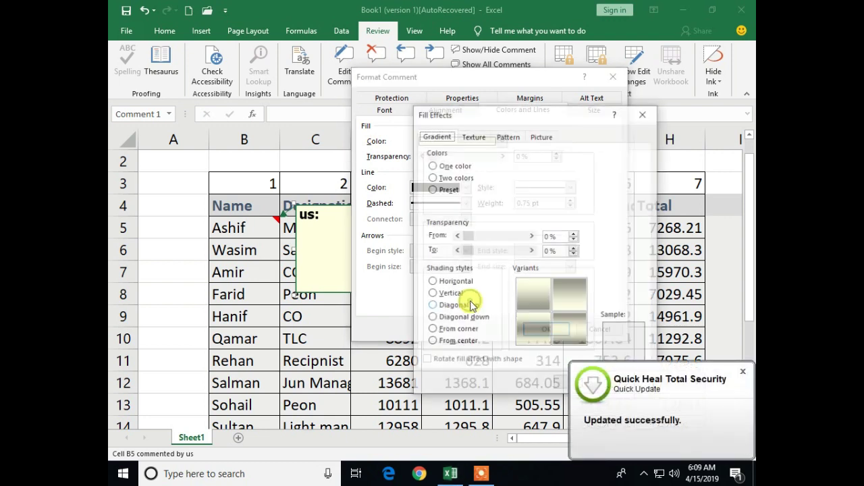
Set the first employee's photo from Desktop > frt as the picture fill, locking aspect ratio.
{"action": "left_click", "coordinate": [543, 138]}
{"action": "left_click", "coordinate": [565, 287]}
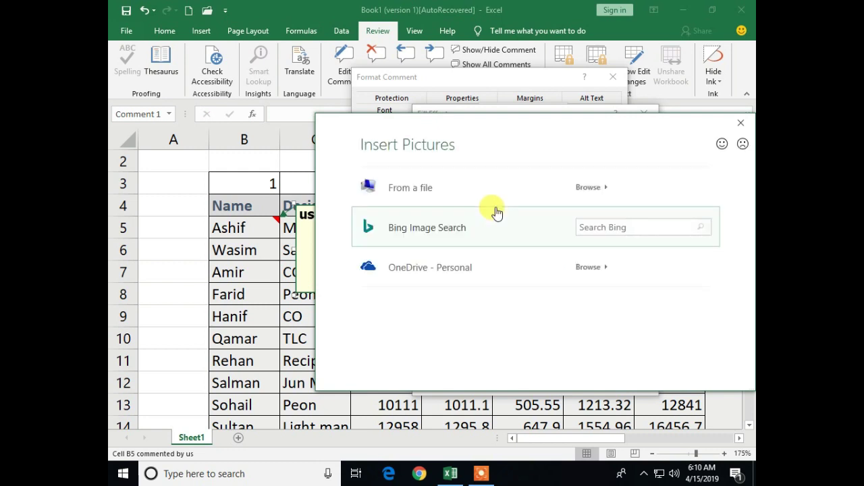
{"action": "left_click", "coordinate": [589, 187]}
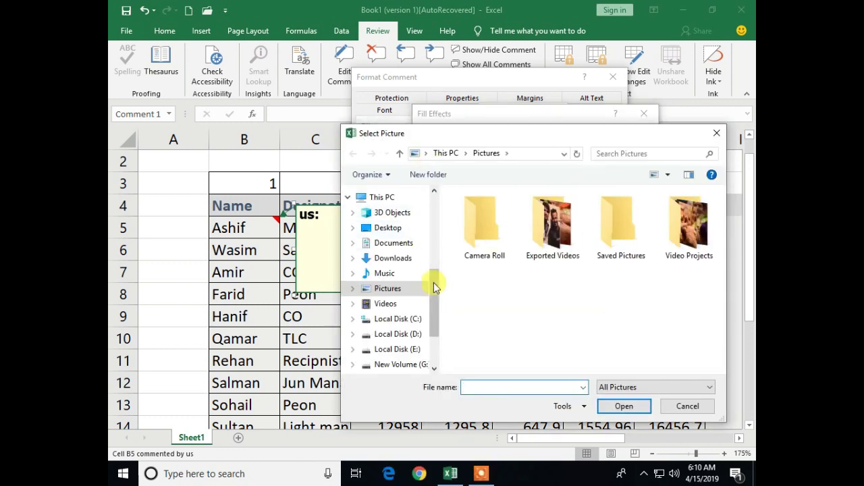
{"action": "left_click_drag", "start_coordinate": [435, 286], "coordinate": [434, 178]}
{"action": "left_click", "coordinate": [388, 218]}
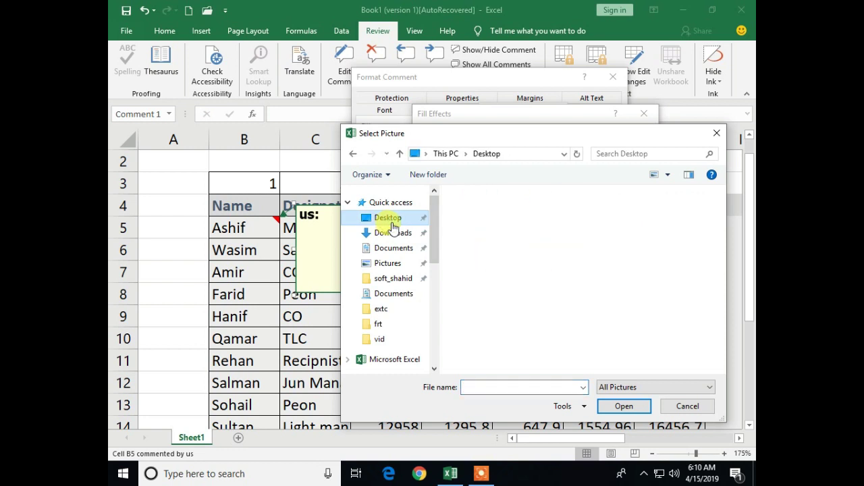
{"action": "double_click", "coordinate": [558, 245]}
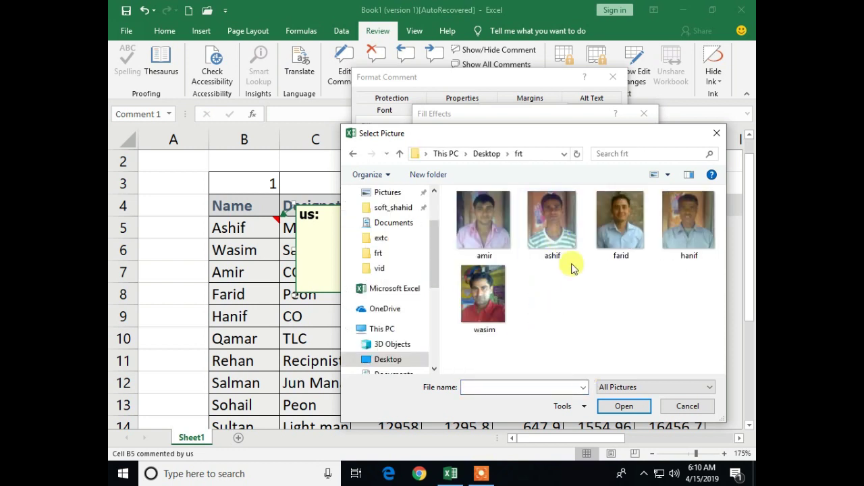
{"action": "left_click", "coordinate": [571, 243]}
{"action": "left_click", "coordinate": [621, 406]}
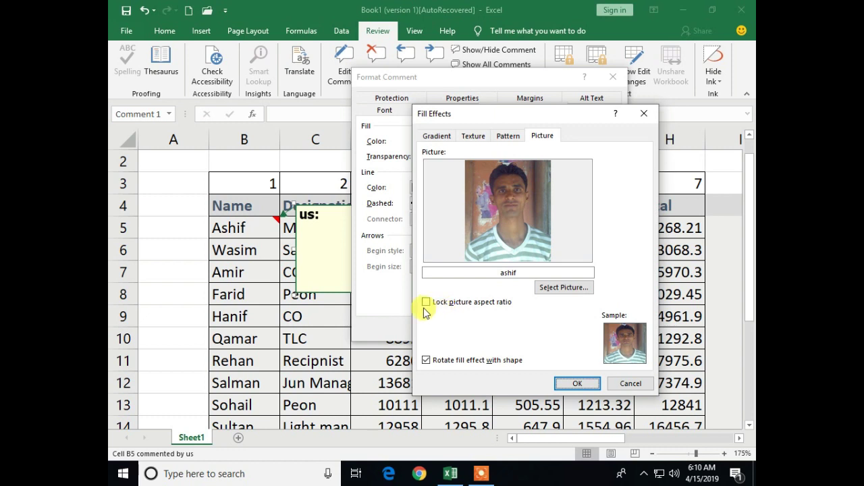
{"action": "left_click", "coordinate": [426, 303]}
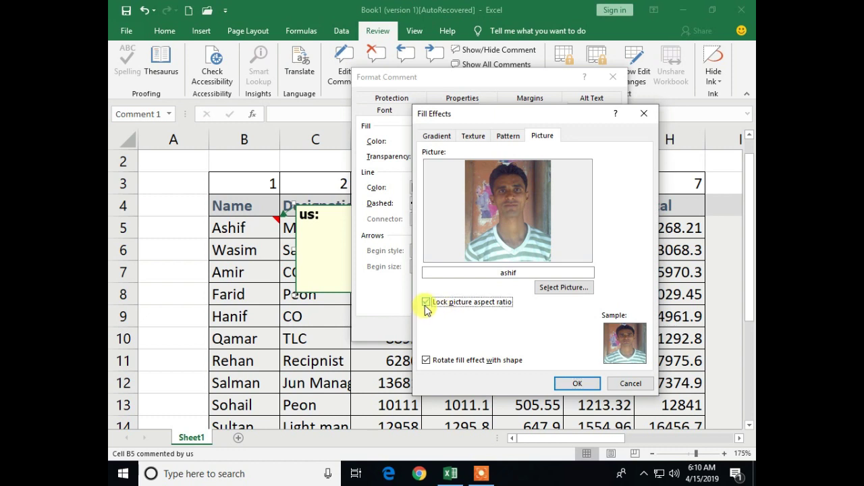
{"action": "left_click", "coordinate": [579, 384]}
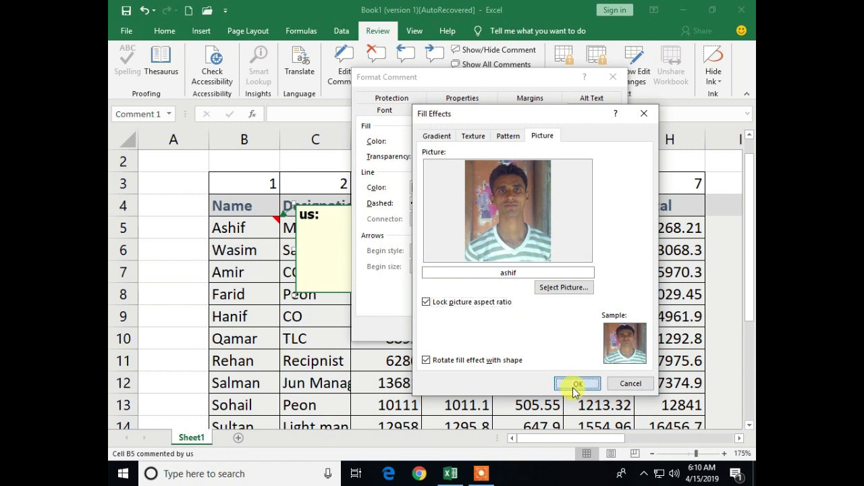
Apply the photo fill, shrink the B5 comment to photo size, and erase its text.
{"action": "left_click", "coordinate": [547, 329]}
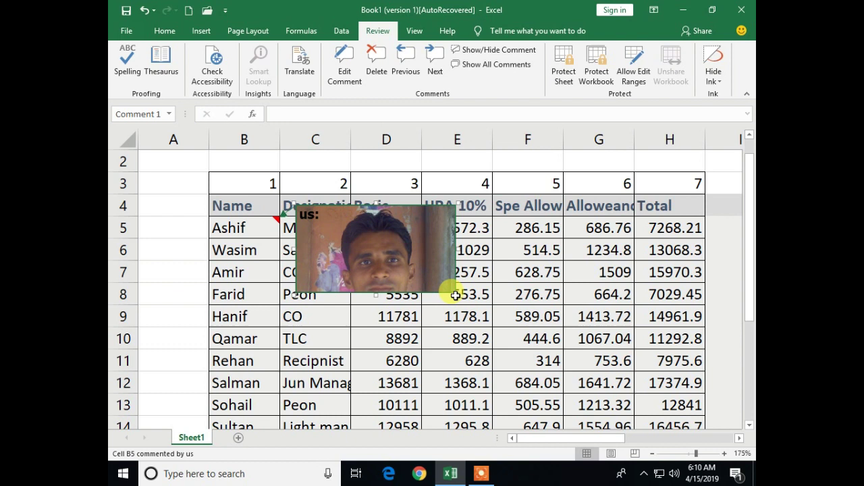
{"action": "mouse_move", "coordinate": [454, 292]}
{"action": "left_mouse_down"}
{"action": "mouse_move", "coordinate": [444, 353]}
{"action": "mouse_move", "coordinate": [413, 325]}
{"action": "left_mouse_up"}
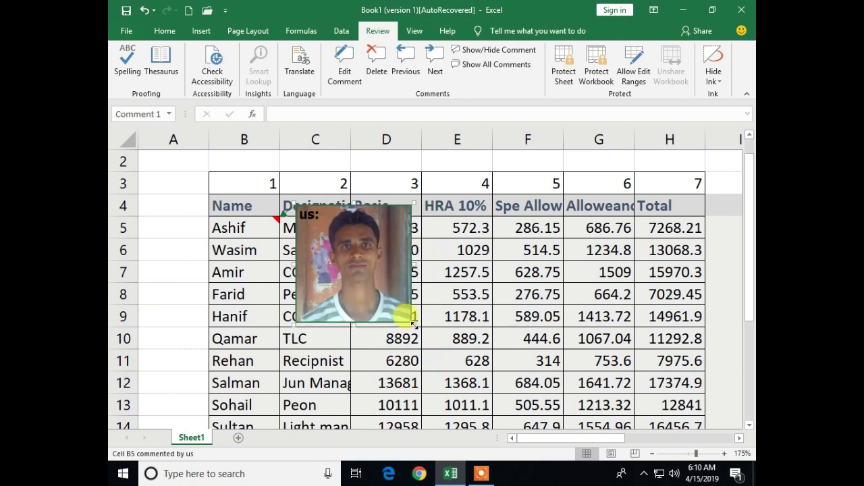
{"action": "left_click_drag", "start_coordinate": [412, 324], "coordinate": [368, 279]}
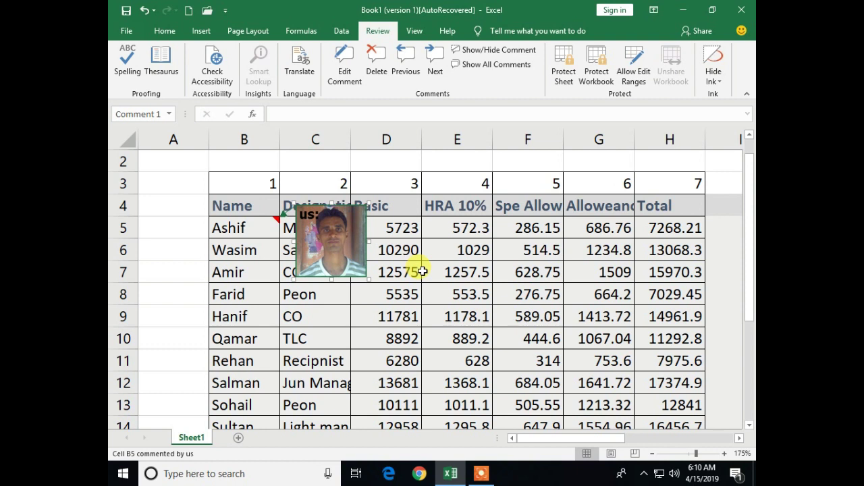
{"action": "left_click", "coordinate": [309, 213]}
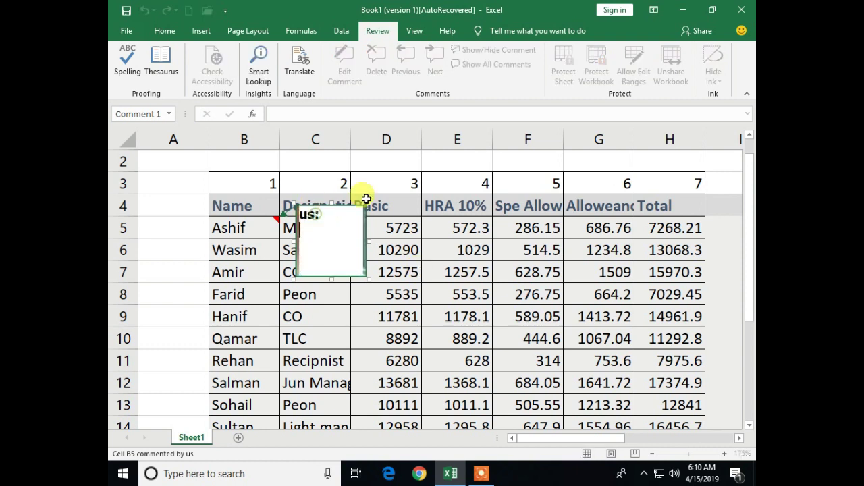
{"action": "left_click", "coordinate": [327, 216]}
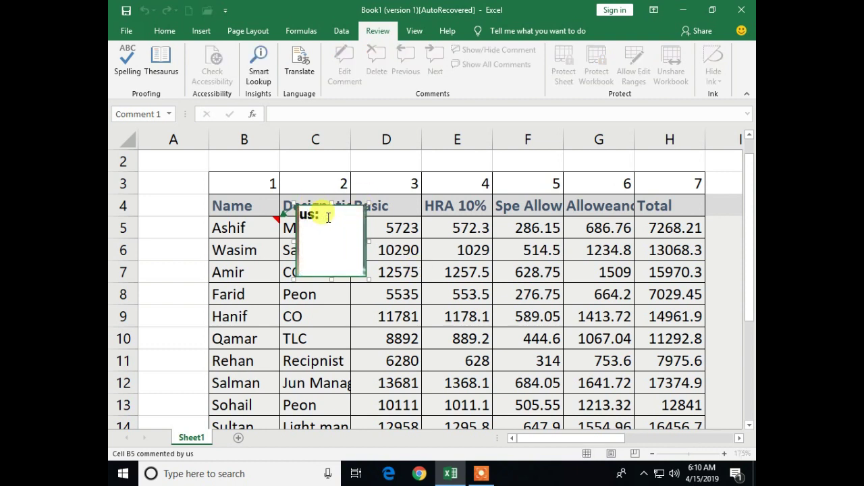
{"action": "key", "text": "BackSpace"}
{"action": "key", "text": "BackSpace"}
{"action": "key", "text": "BackSpace"}
{"action": "left_click", "coordinate": [420, 273]}
Zoom in on the salary table and select Wasim's name cell B6.
{"action": "mouse_move", "coordinate": [260, 232]}
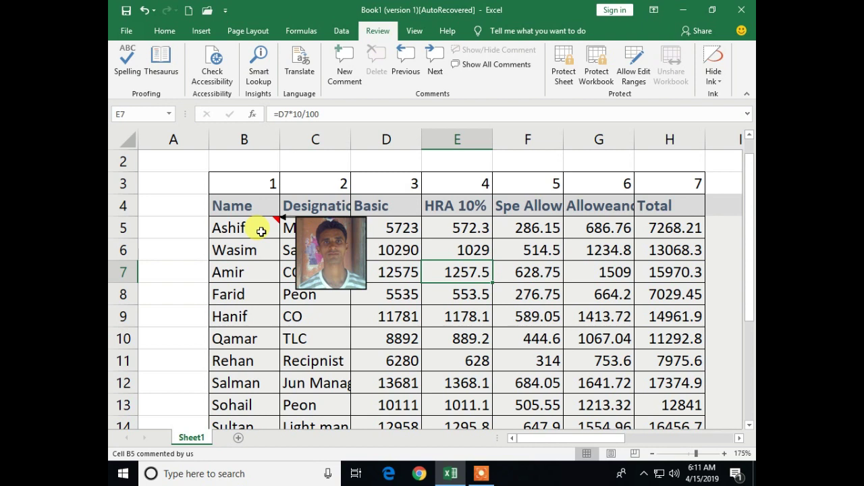
{"action": "left_click", "coordinate": [739, 438]}
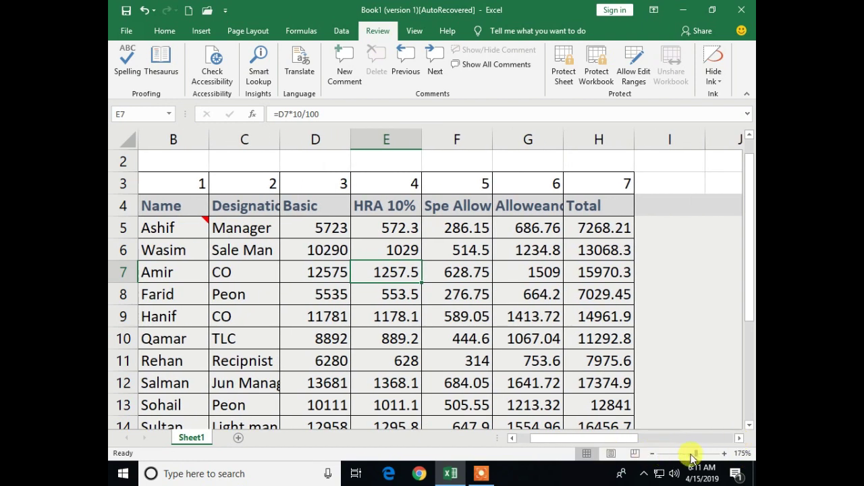
{"action": "left_click_drag", "start_coordinate": [698, 454], "coordinate": [700, 453]}
{"action": "left_click_drag", "start_coordinate": [574, 438], "coordinate": [539, 440]}
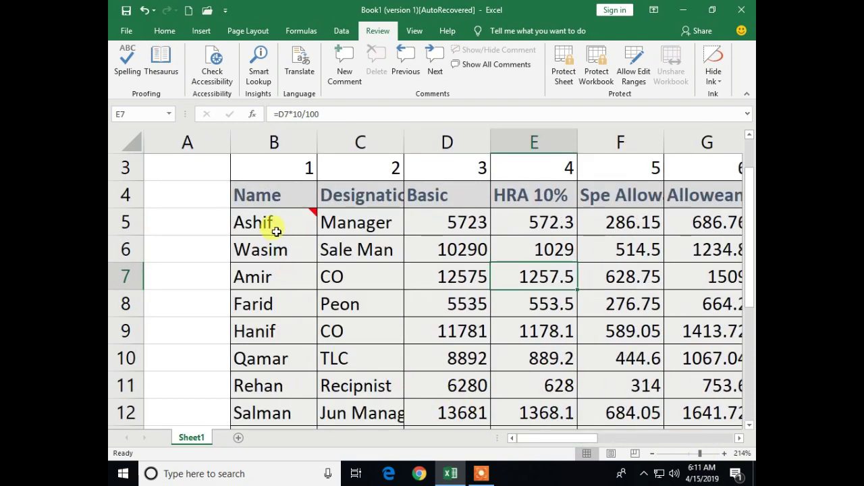
{"action": "mouse_move", "coordinate": [279, 219]}
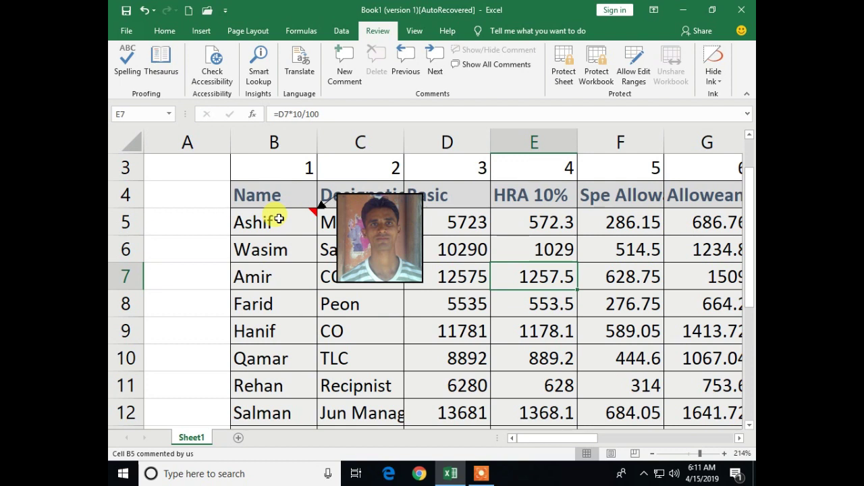
{"action": "left_click", "coordinate": [277, 257]}
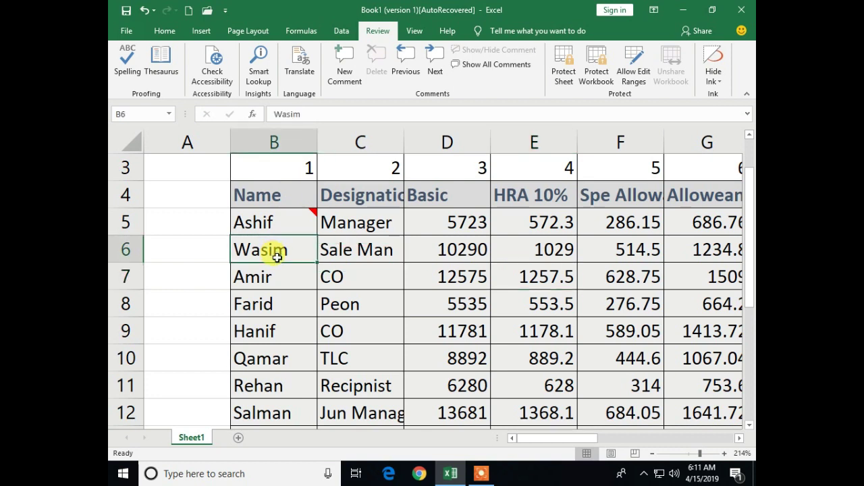
Add a comment to B6 and reach its Fill Effects through Format Comment's fill colour.
{"action": "left_click", "coordinate": [346, 68]}
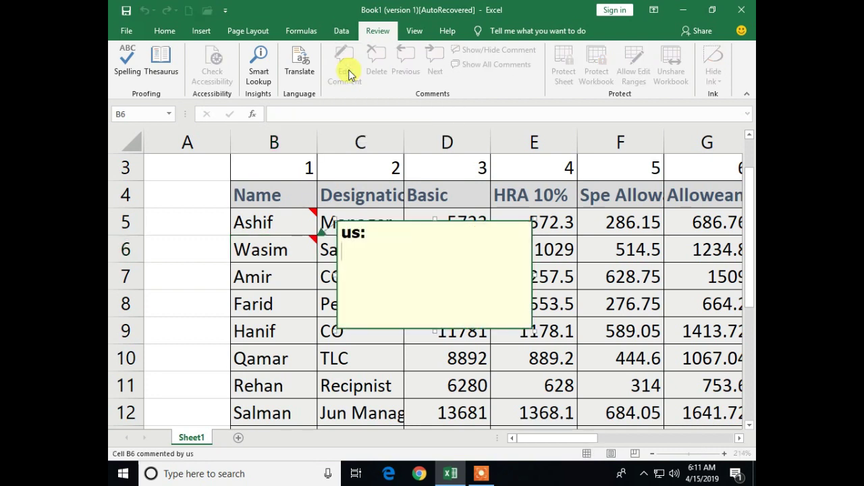
{"action": "left_click", "coordinate": [531, 328]}
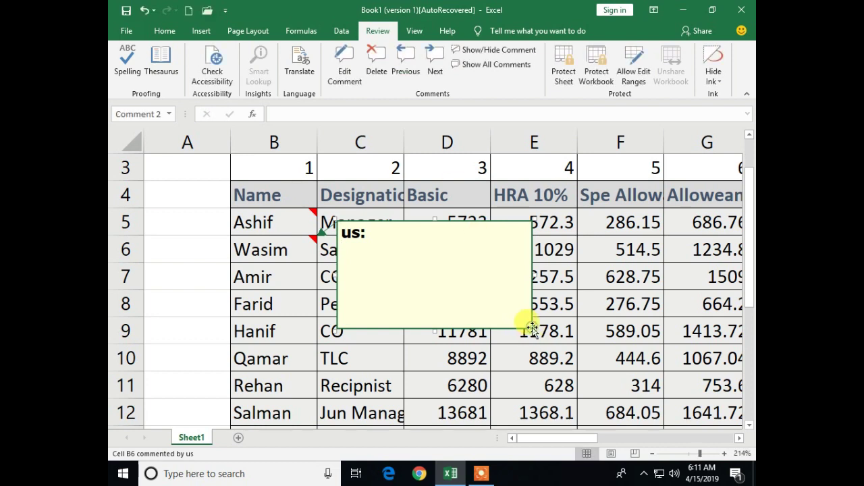
{"action": "left_click", "coordinate": [344, 65]}
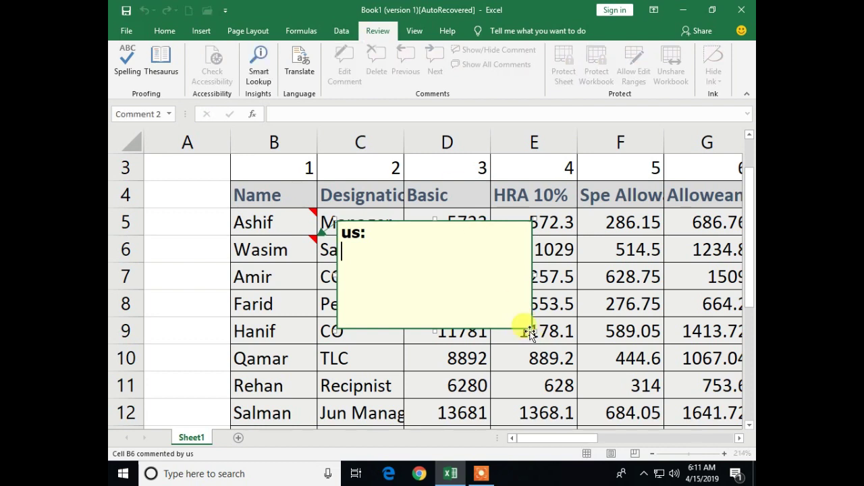
{"action": "right_click", "coordinate": [530, 331]}
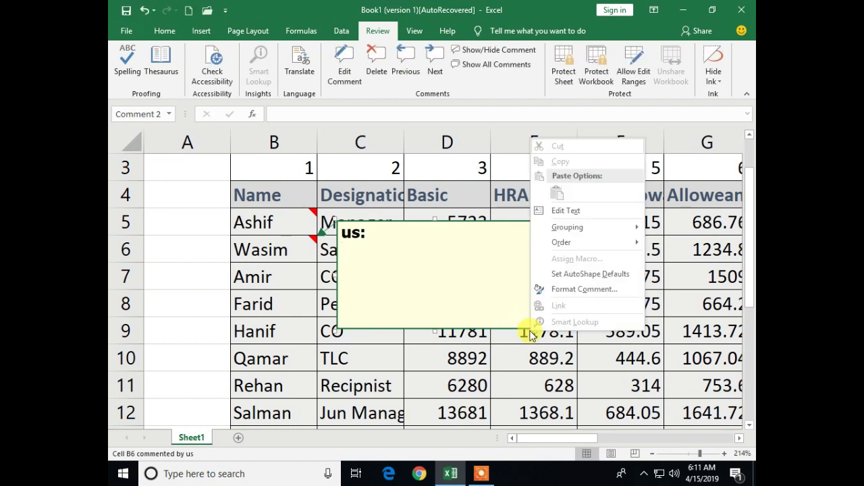
{"action": "left_click", "coordinate": [613, 290]}
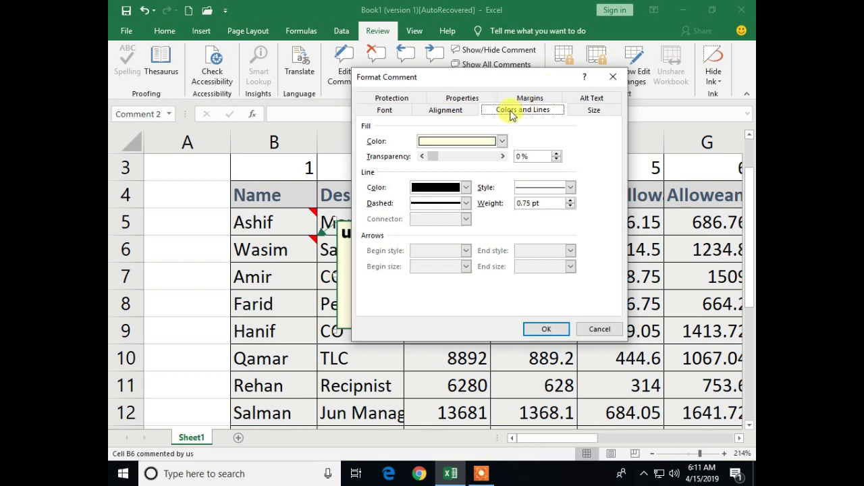
{"action": "left_click", "coordinate": [503, 141]}
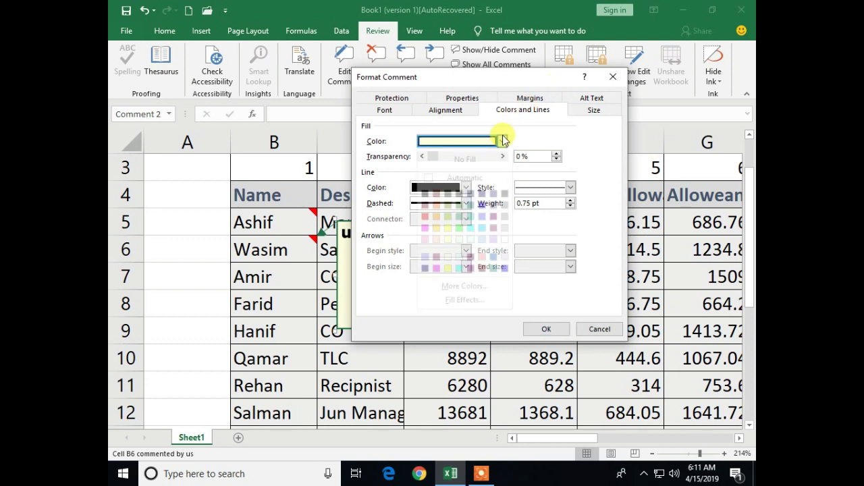
{"action": "left_click", "coordinate": [466, 299]}
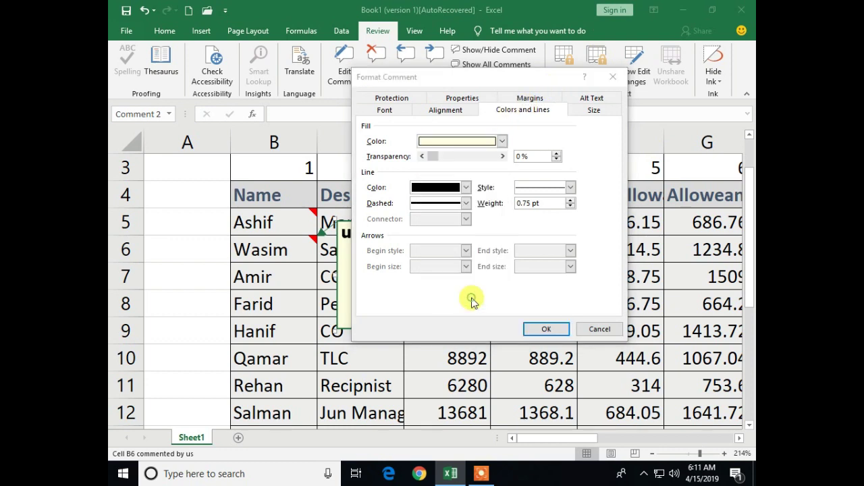
Fill the B6 comment with the wasim photo, aspect ratio locked, and apply it.
{"action": "left_click", "coordinate": [503, 90]}
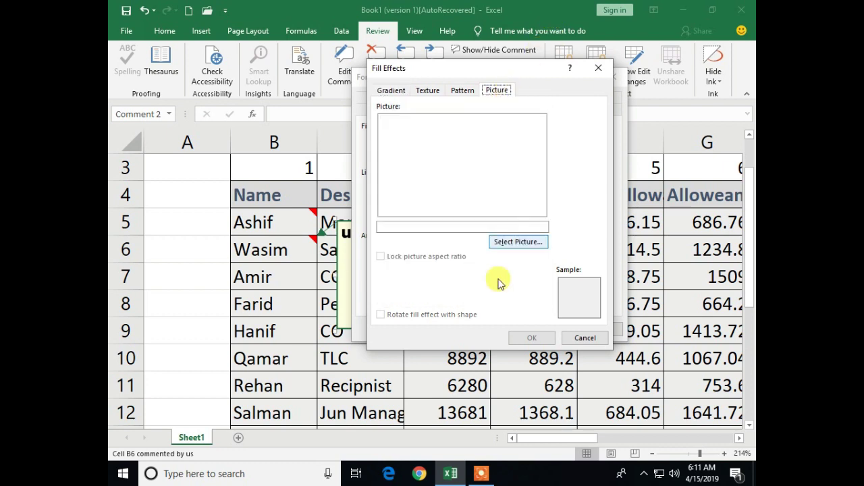
{"action": "left_click", "coordinate": [518, 243]}
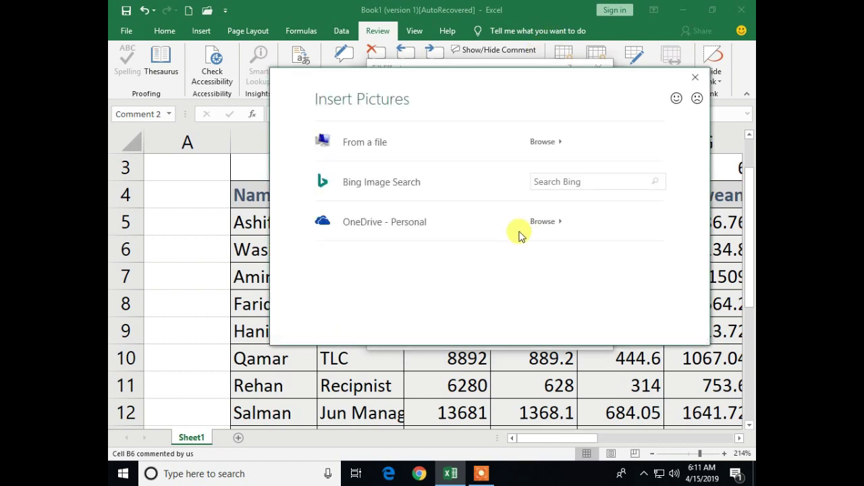
{"action": "left_click", "coordinate": [544, 144]}
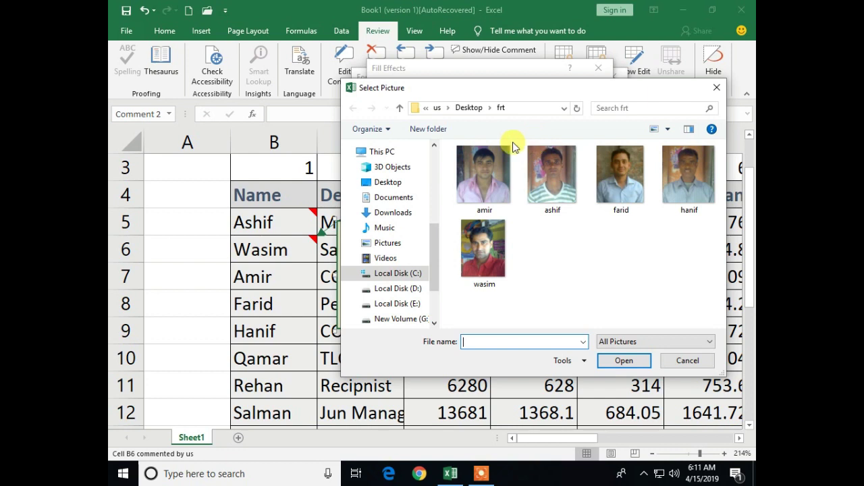
{"action": "left_click", "coordinate": [475, 264]}
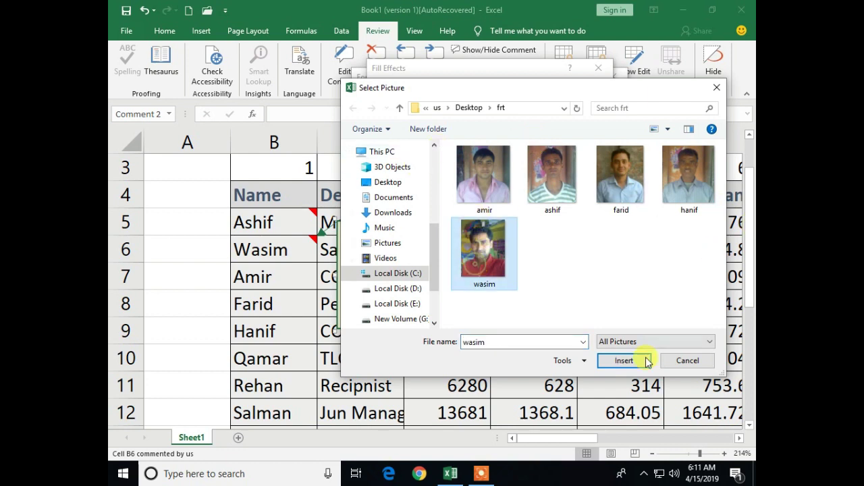
{"action": "left_click", "coordinate": [636, 361]}
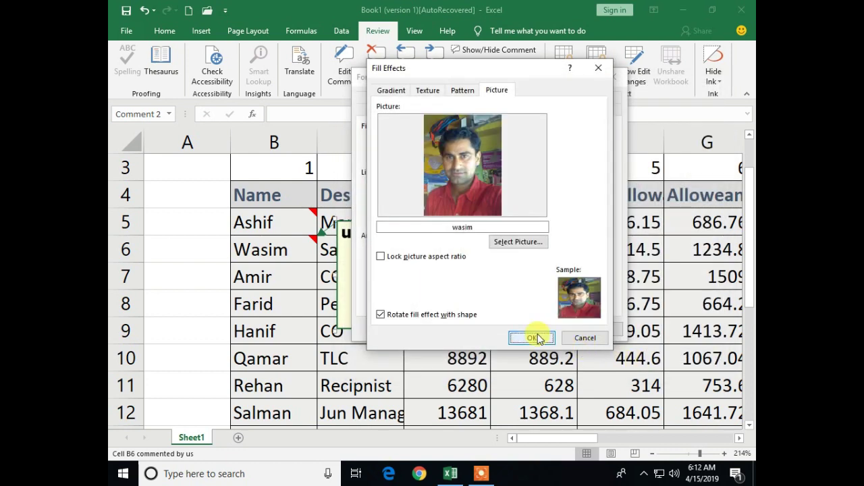
{"action": "left_click", "coordinate": [382, 258]}
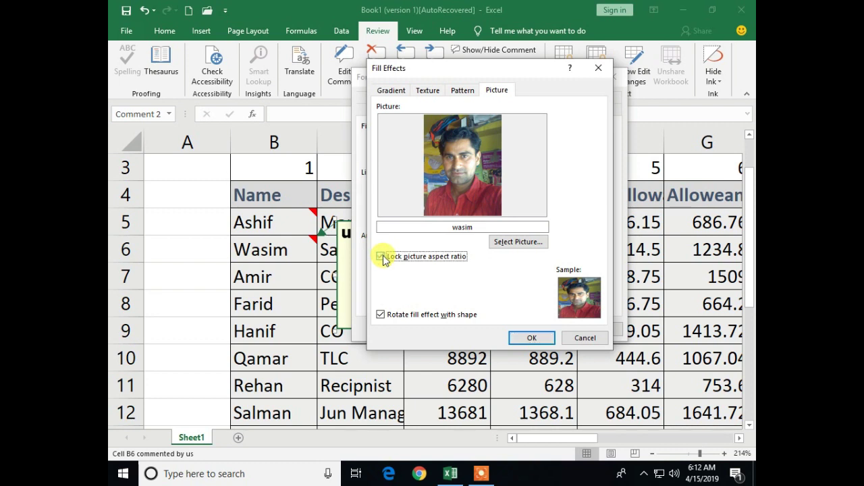
{"action": "left_click", "coordinate": [531, 338]}
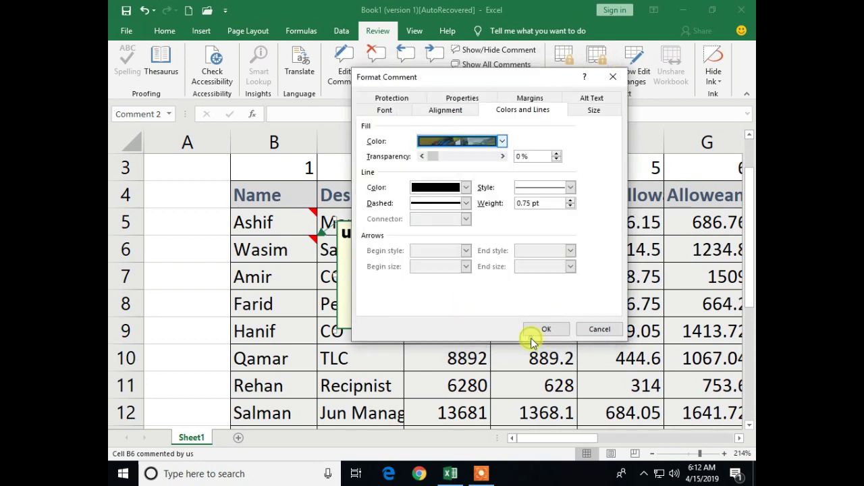
{"action": "left_click", "coordinate": [545, 329]}
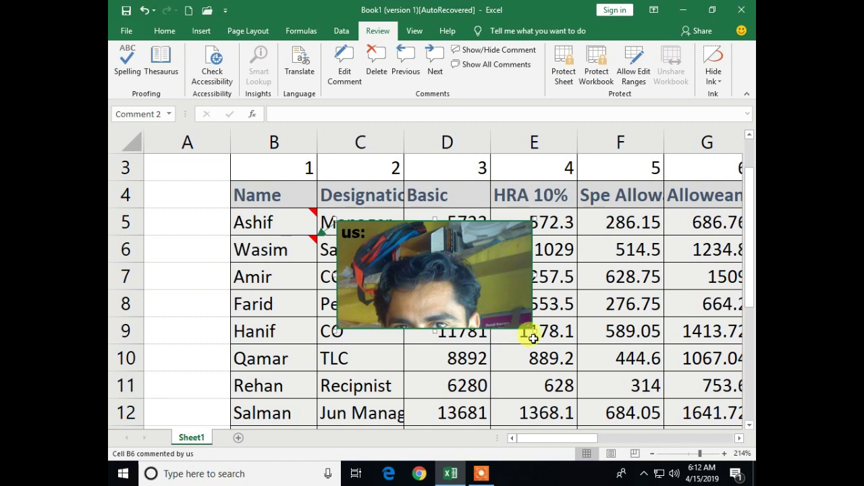
Delete the 'us' author text from Wasim's B6 comment.
{"action": "left_click_drag", "start_coordinate": [534, 337], "coordinate": [537, 409]}
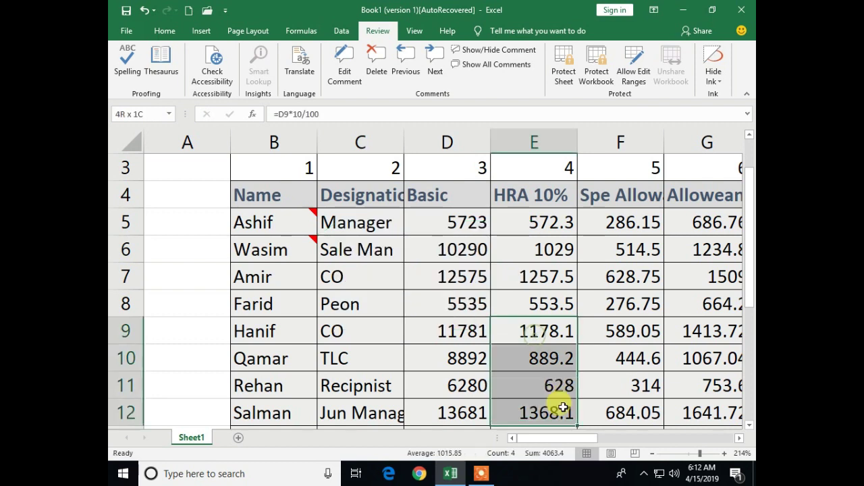
{"action": "left_click", "coordinate": [297, 241]}
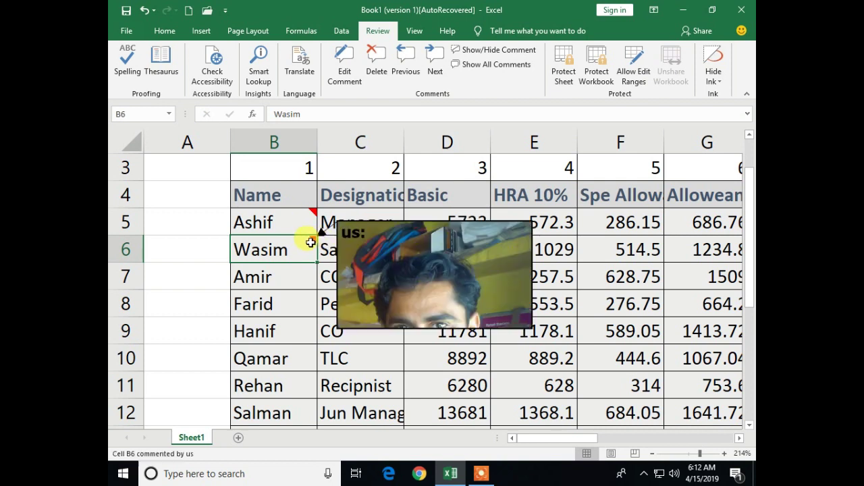
{"action": "mouse_move", "coordinate": [309, 241]}
{"action": "left_click", "coordinate": [345, 67]}
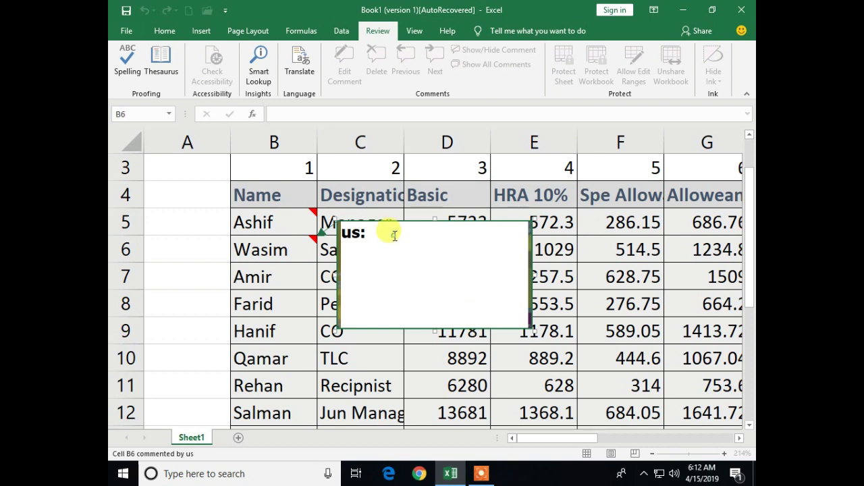
{"action": "key", "text": "BackSpace"}
{"action": "key", "text": "BackSpace"}
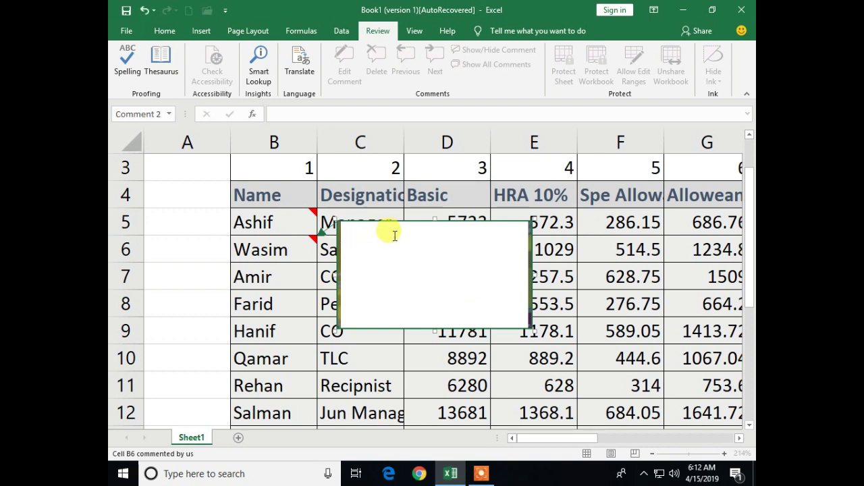
Resize Wasim's comment to a compact portrait box fitting his face.
{"action": "mouse_move", "coordinate": [529, 328]}
{"action": "left_mouse_down"}
{"action": "mouse_move", "coordinate": [603, 402]}
{"action": "mouse_move", "coordinate": [441, 320]}
{"action": "mouse_move", "coordinate": [417, 295]}
{"action": "mouse_move", "coordinate": [442, 338]}
{"action": "left_mouse_up"}
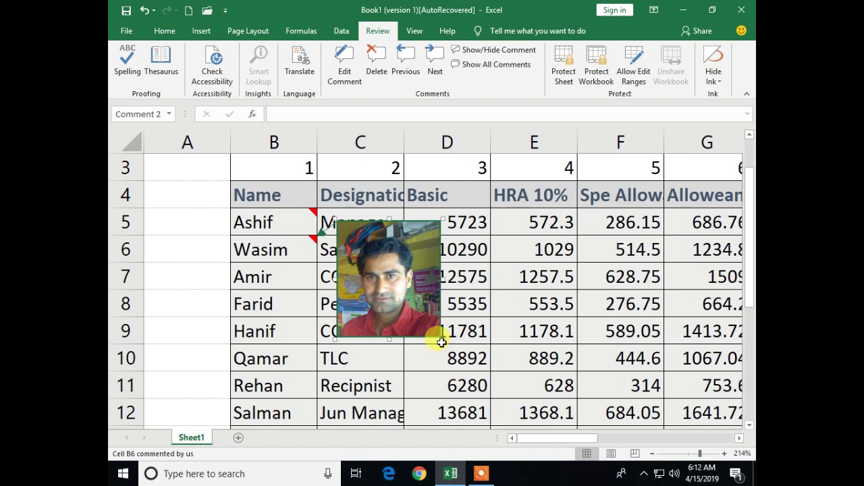
{"action": "left_click_drag", "start_coordinate": [442, 341], "coordinate": [410, 307]}
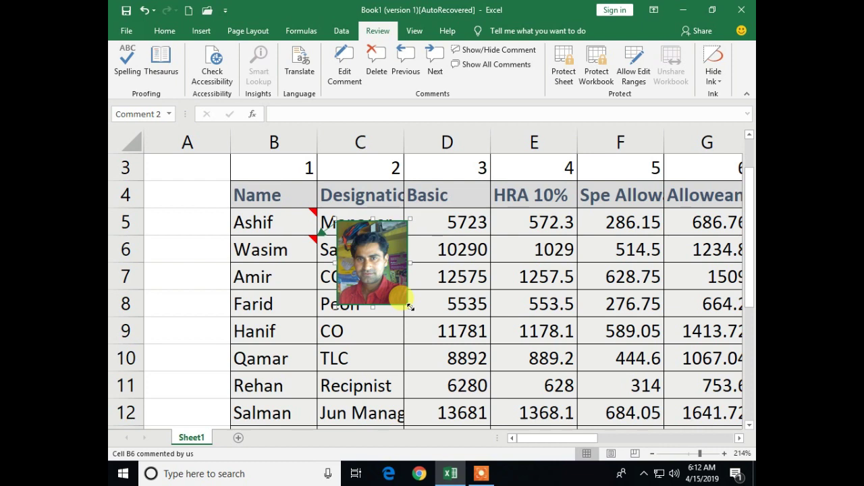
{"action": "left_click", "coordinate": [741, 439]}
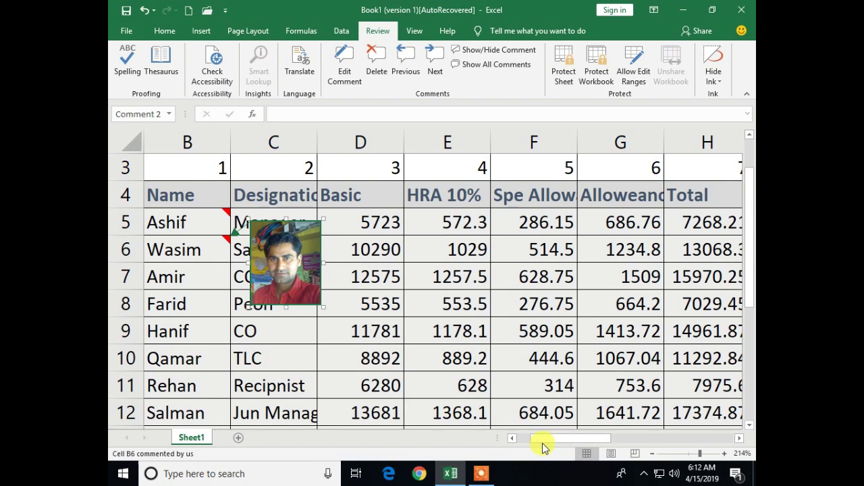
Zoom in and enlarge Wasim's photo comment slightly by its corner handle.
{"action": "left_click", "coordinate": [511, 439]}
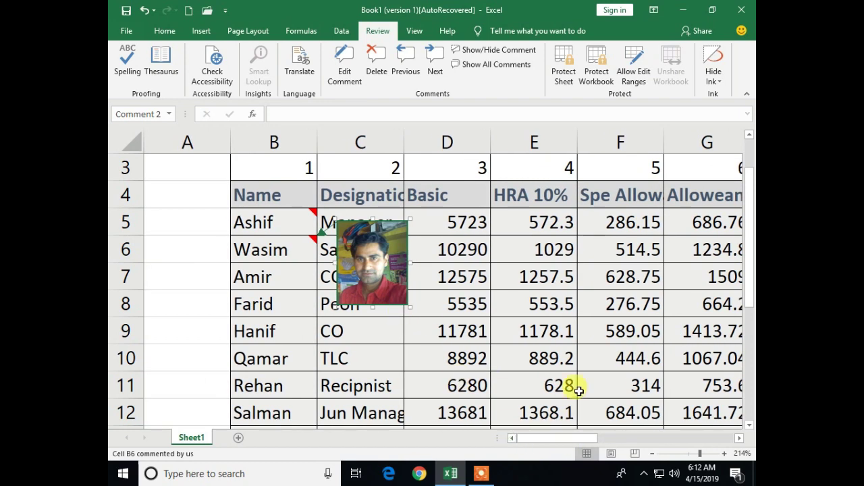
{"action": "left_click", "coordinate": [723, 454]}
{"action": "left_click", "coordinate": [724, 454]}
{"action": "left_click", "coordinate": [724, 454]}
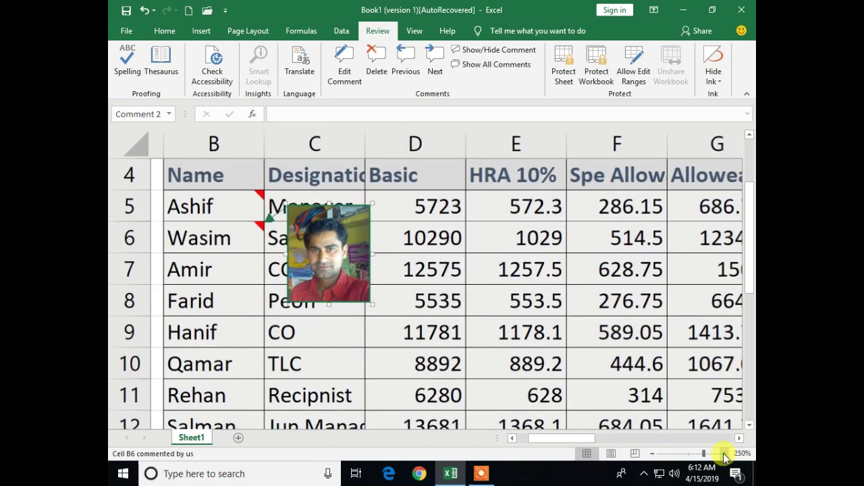
{"action": "left_click", "coordinate": [724, 454]}
{"action": "left_click", "coordinate": [724, 454]}
{"action": "left_click_drag", "start_coordinate": [378, 286], "coordinate": [390, 295]}
{"action": "scroll", "coordinate": [656, 252], "scroll_direction": "up", "scroll_amount": 2}
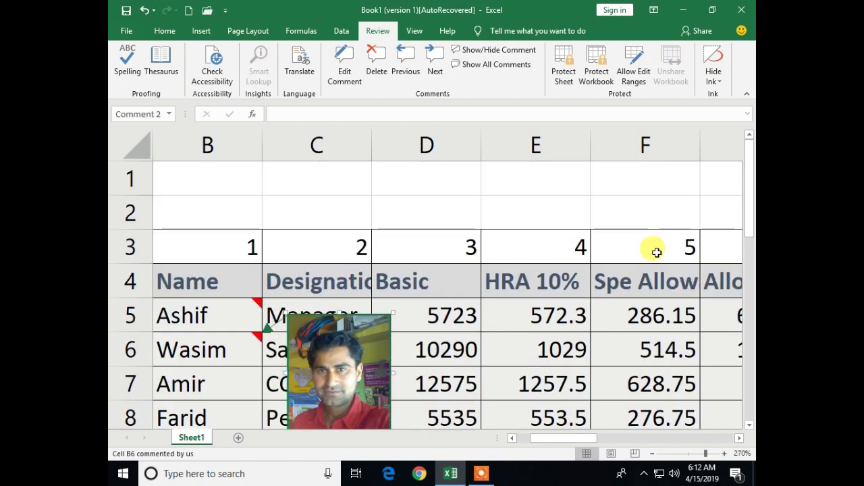
{"action": "scroll", "coordinate": [656, 251], "scroll_direction": "down", "scroll_amount": 1}
{"action": "left_click_drag", "start_coordinate": [540, 442], "coordinate": [517, 440]}
Select B8 and check that the B6 and B5 photo comments pop up.
{"action": "left_click", "coordinate": [335, 322]}
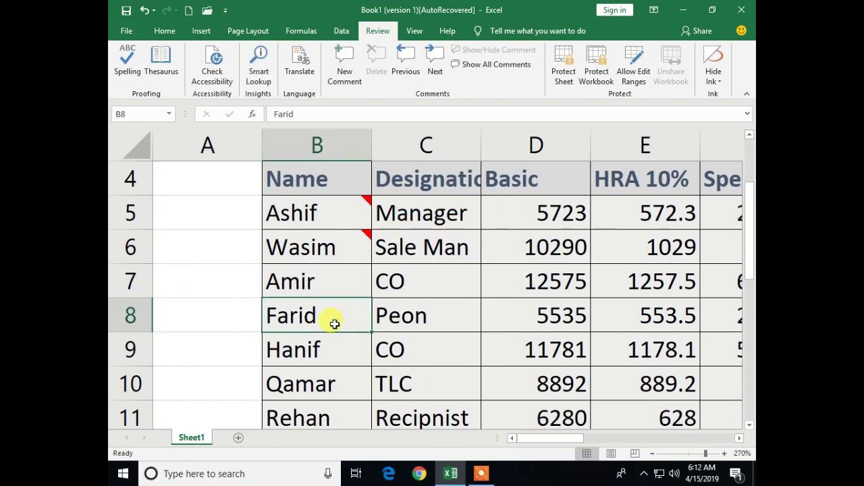
{"action": "mouse_move", "coordinate": [332, 249]}
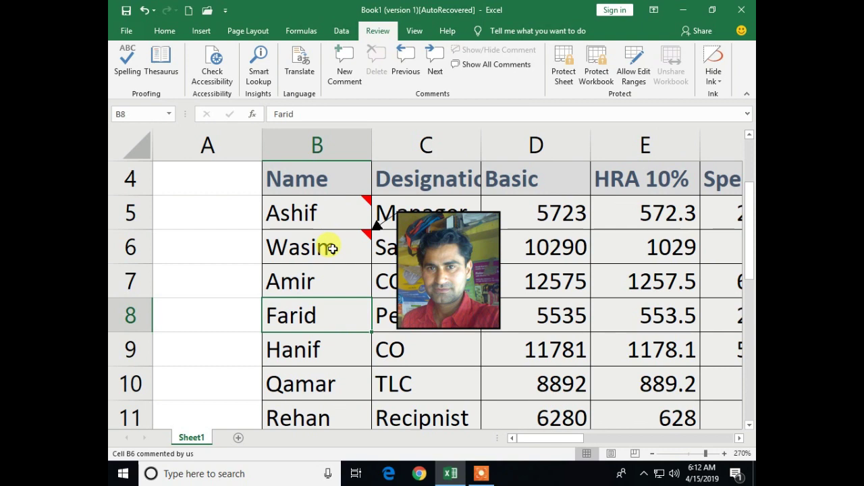
{"action": "mouse_move", "coordinate": [331, 206]}
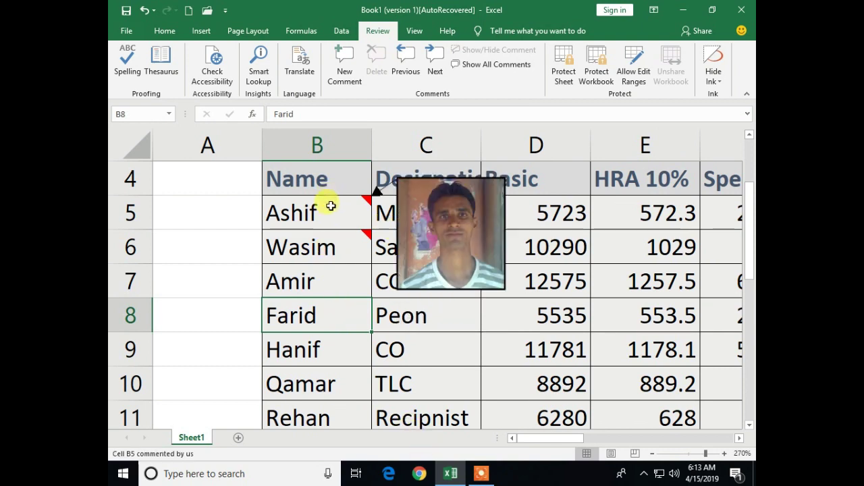